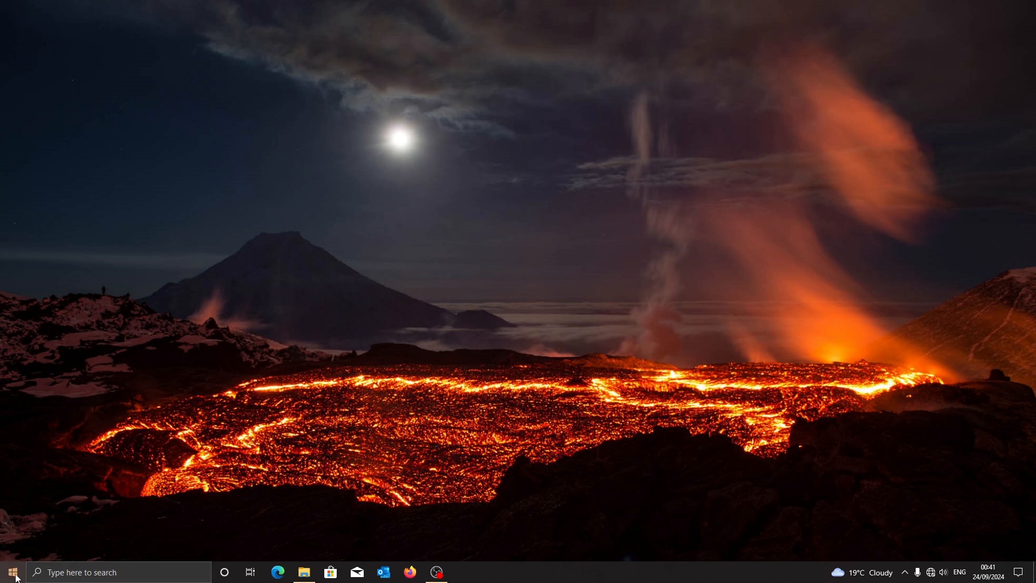
Search the system for regedit and open the Registry Editor
key(super)
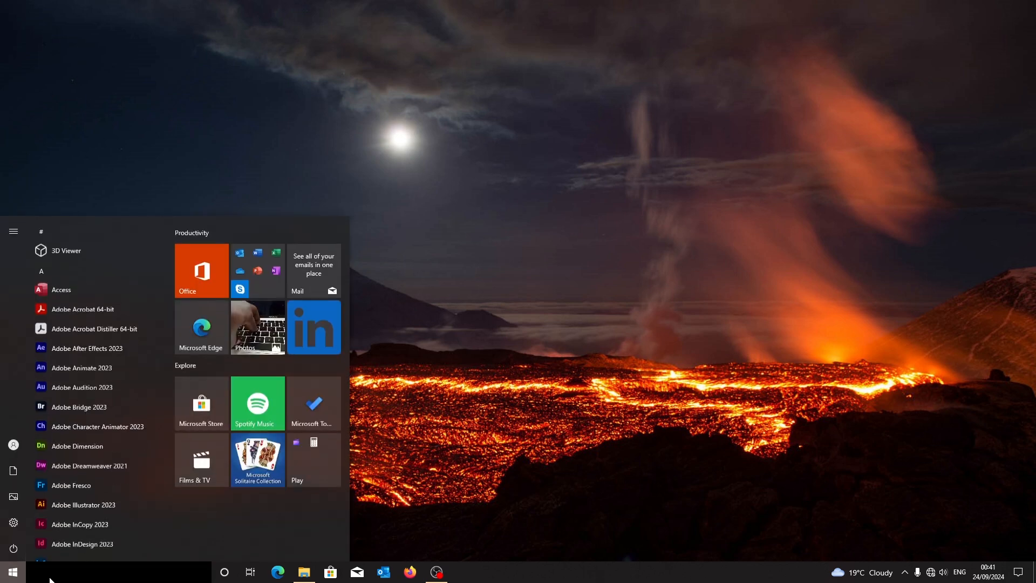
click(51, 573)
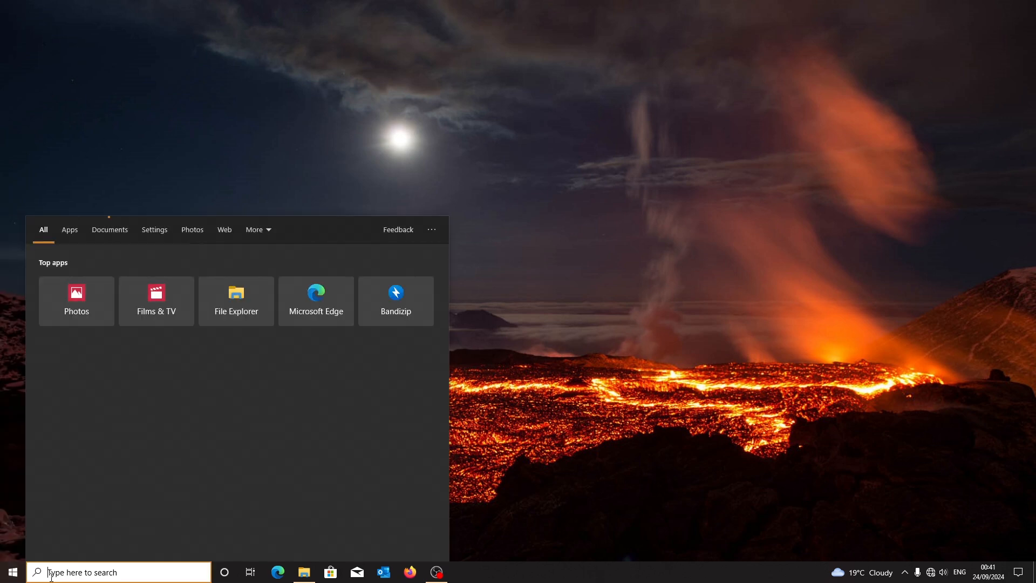
text(re)
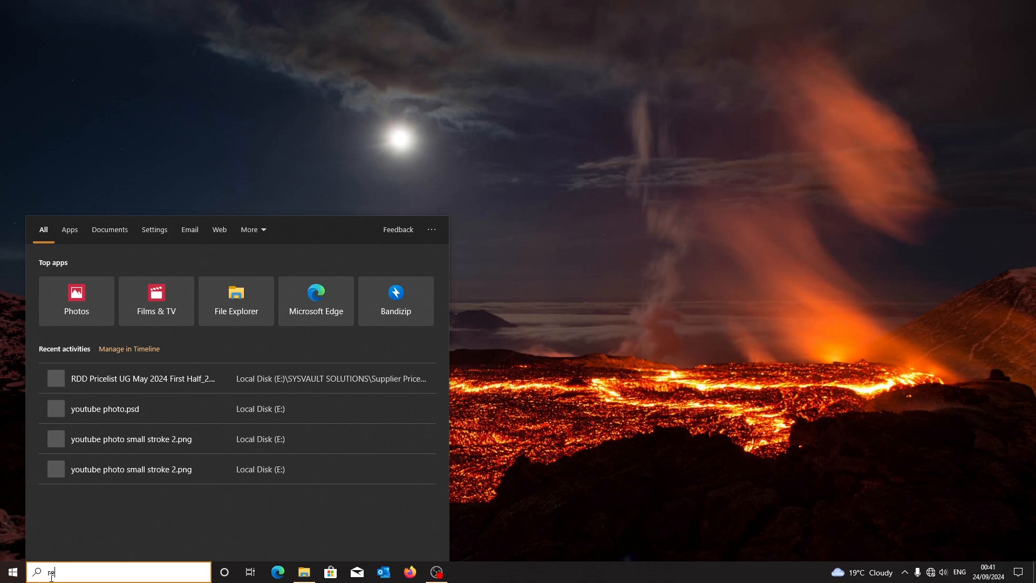
text(ged)
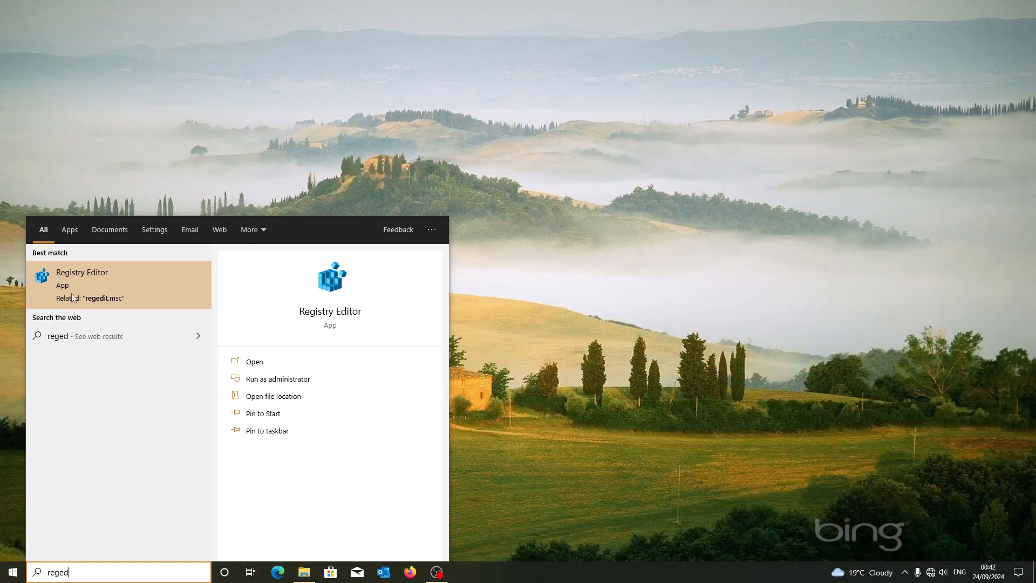
click(73, 297)
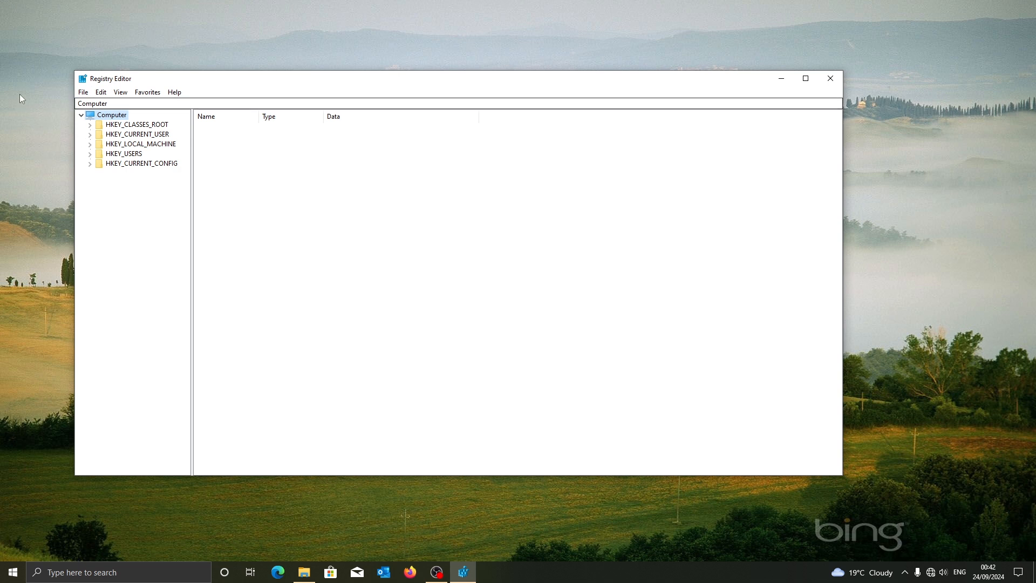
Maximize the Registry Editor and open the key HKEY_LOCAL_MACHINE\SYSTEM\CurrentControlSet\Control\Print
click(89, 144)
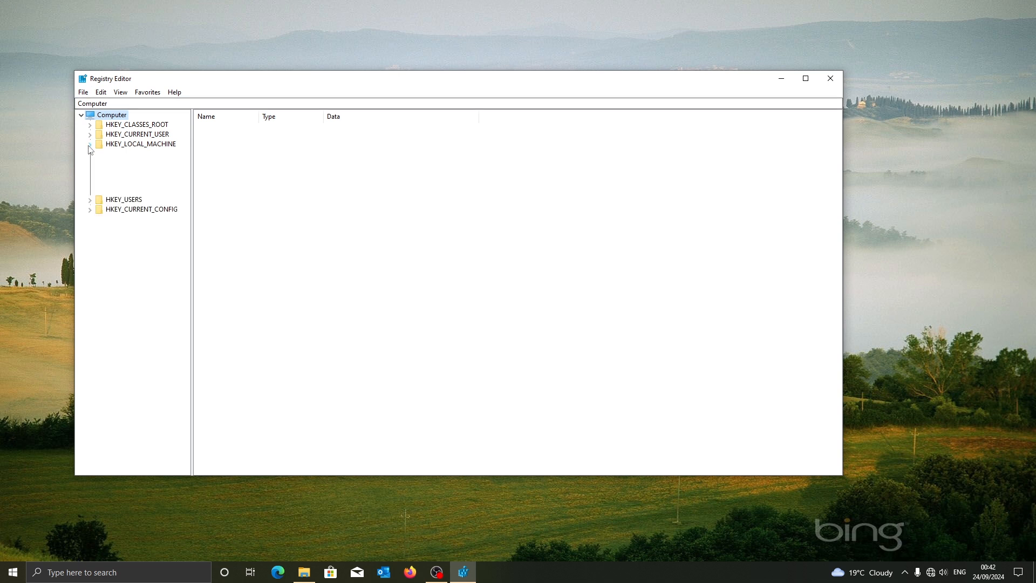
click(805, 79)
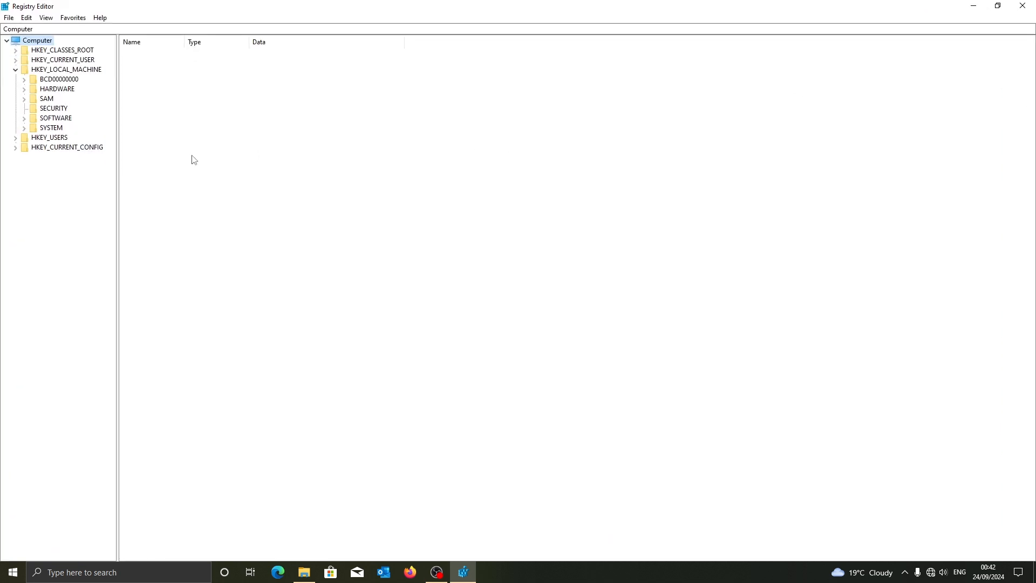
click(24, 128)
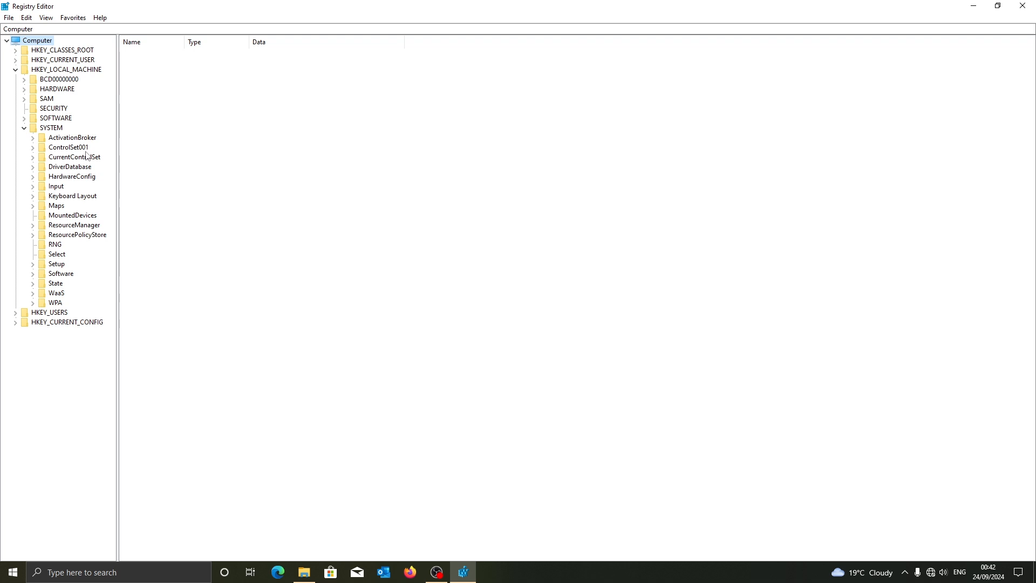
click(33, 157)
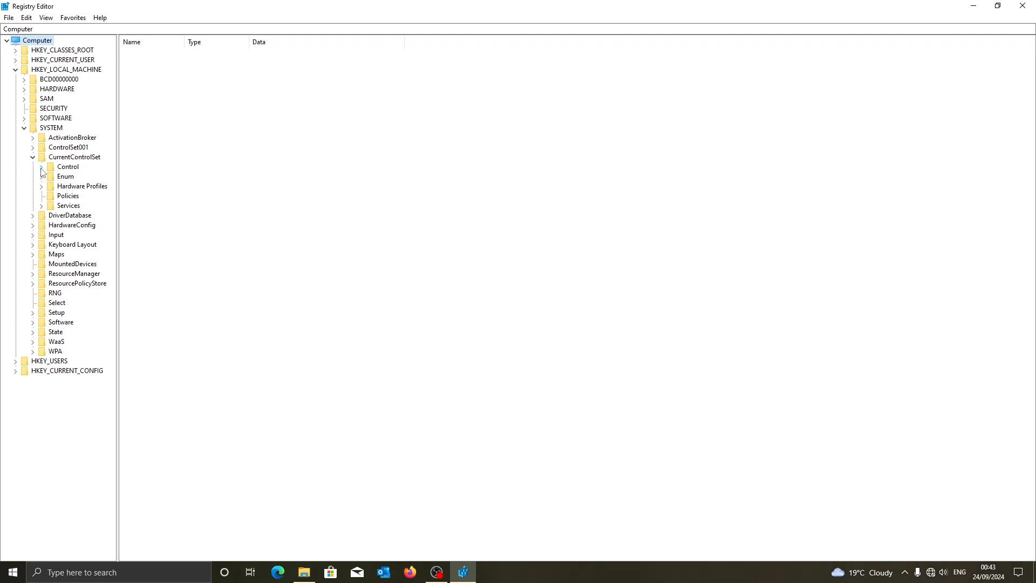
click(42, 167)
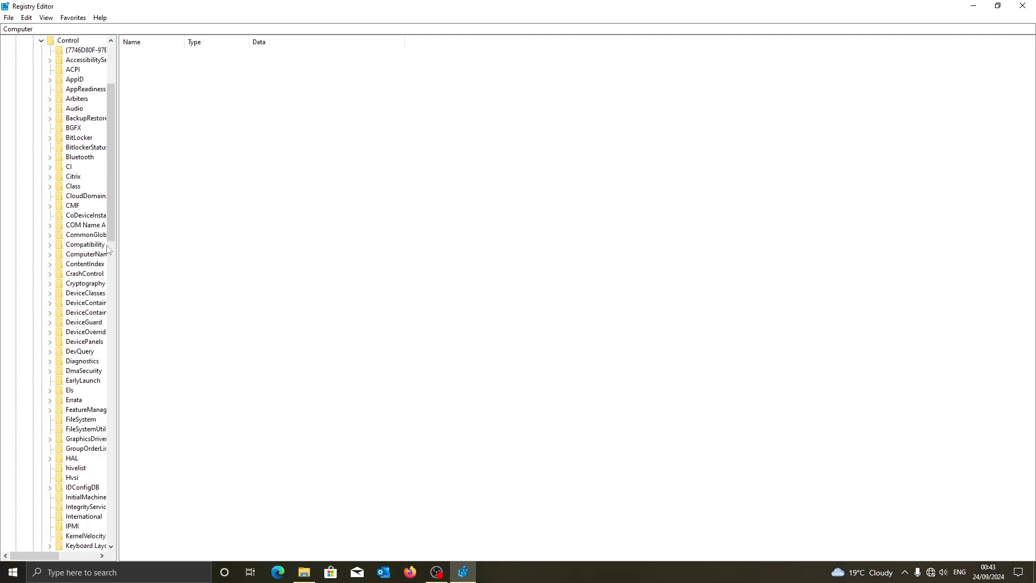
drag(118, 257, 193, 257)
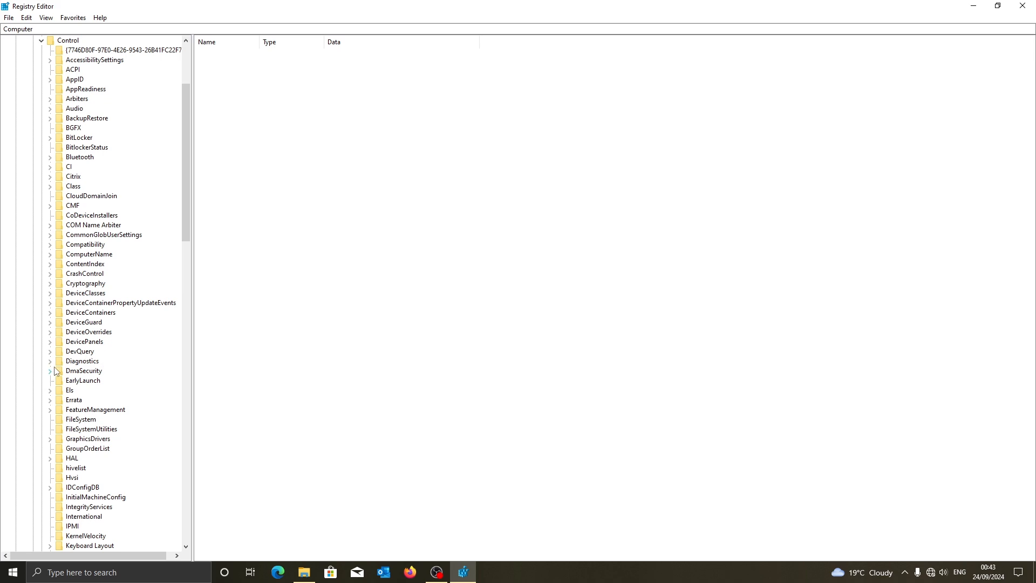
scroll(61, 372, down, 1)
scroll(61, 373, down, 8)
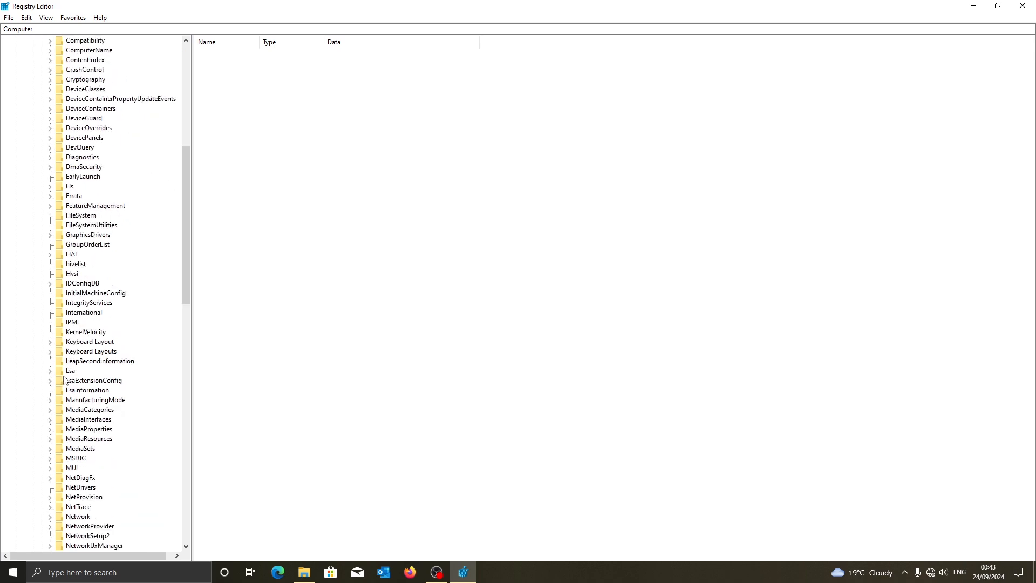
scroll(64, 380, down, 6)
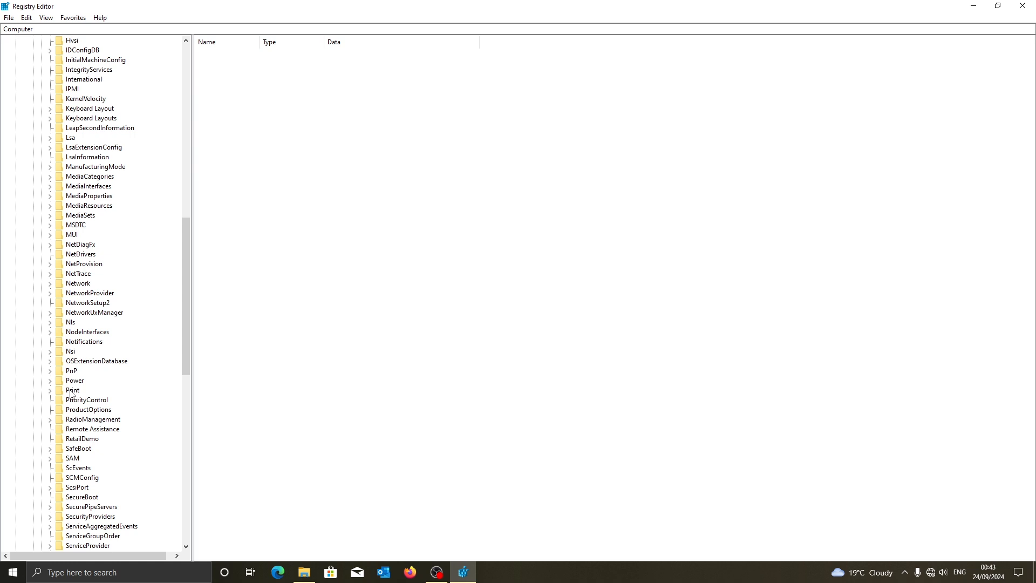
click(73, 392)
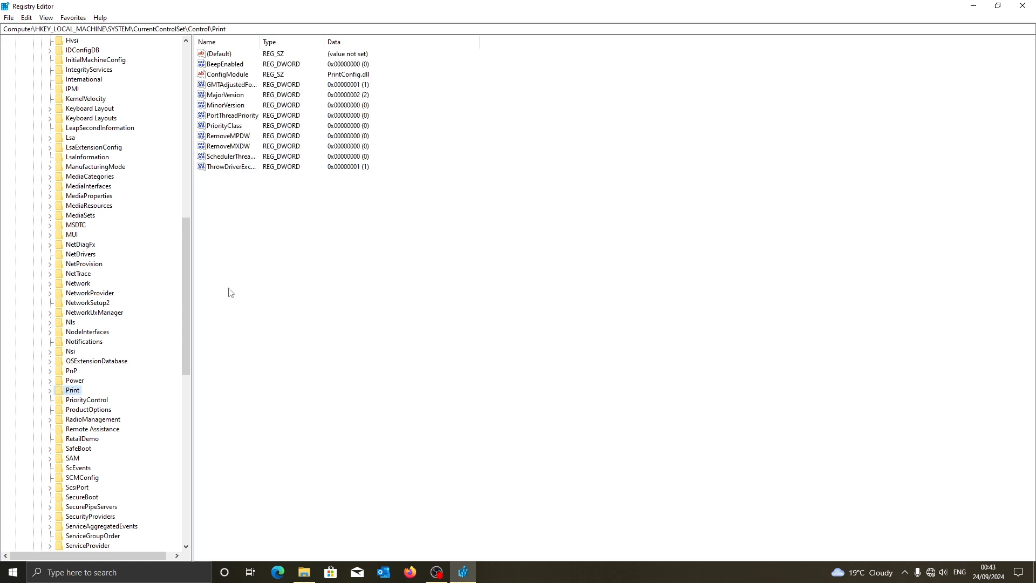
Create a DWORD (32-bit) value named RpcAuthnLevelPrivacyEnabled in the Print key
click(263, 227)
right_click(233, 205)
mouse_move(257, 212)
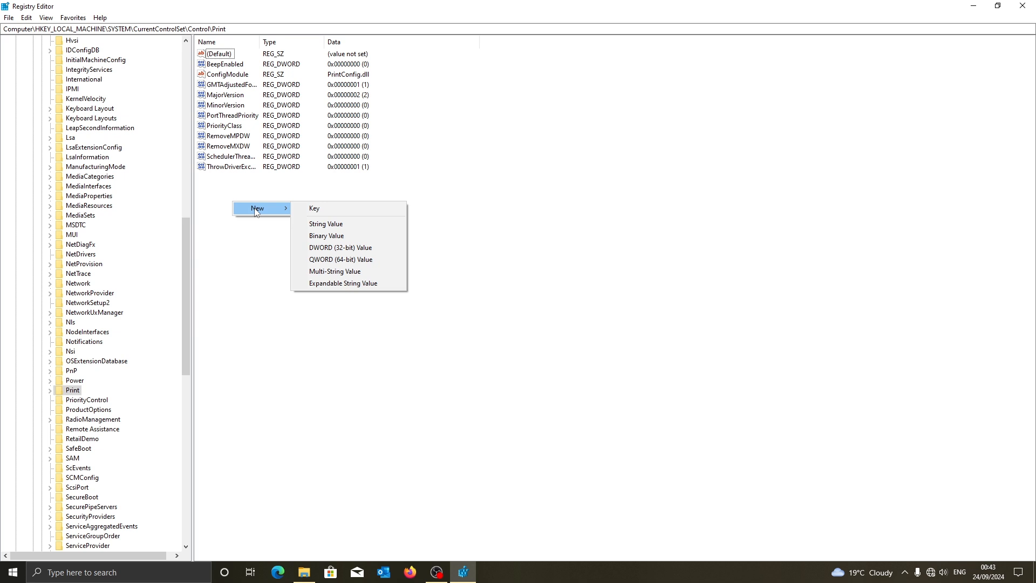
click(338, 249)
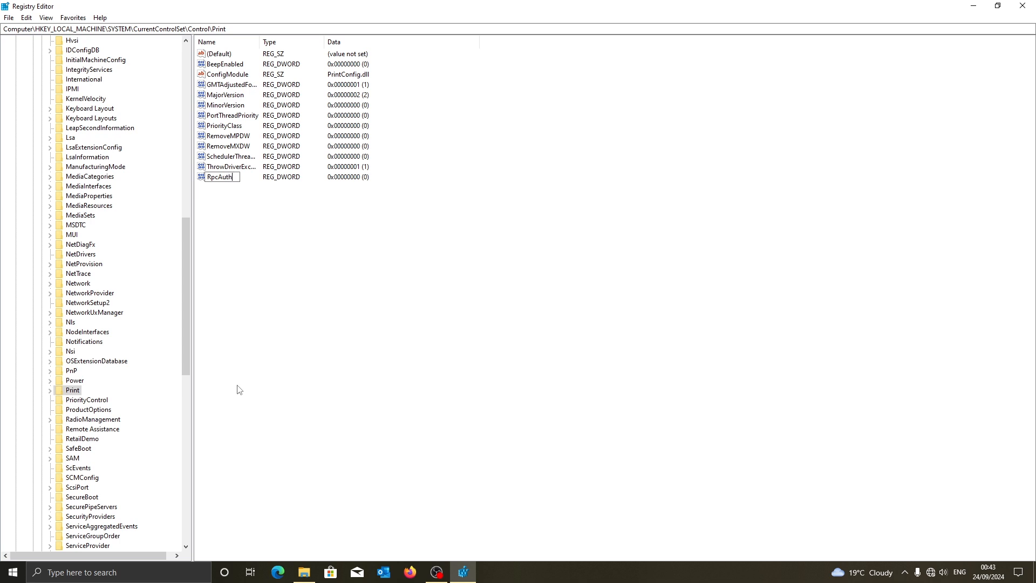
text(Authn)
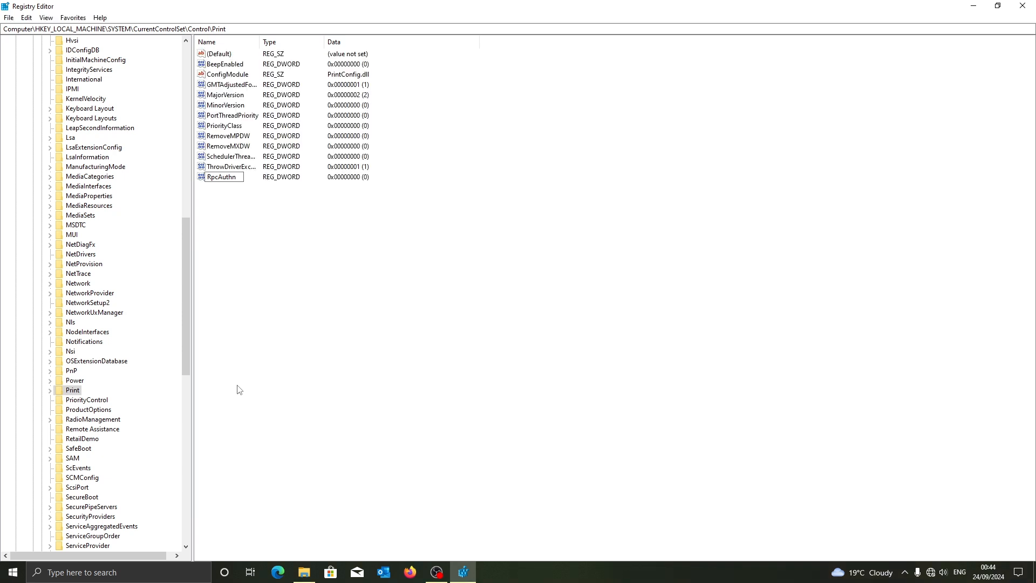
text(Leve)
key(BackSpace)
text(elPrivacy)
text(Enabled)
key(Return)
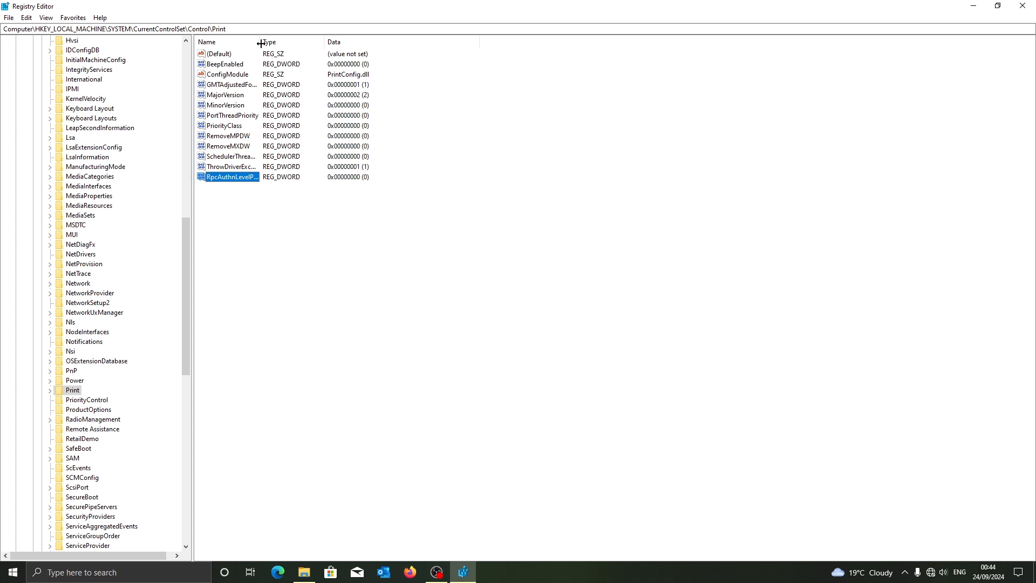
Widen the Name column, accept value data 0 for RpcAuthnLevelPrivacyEnabled, and close the Registry Editor
drag(260, 41, 308, 38)
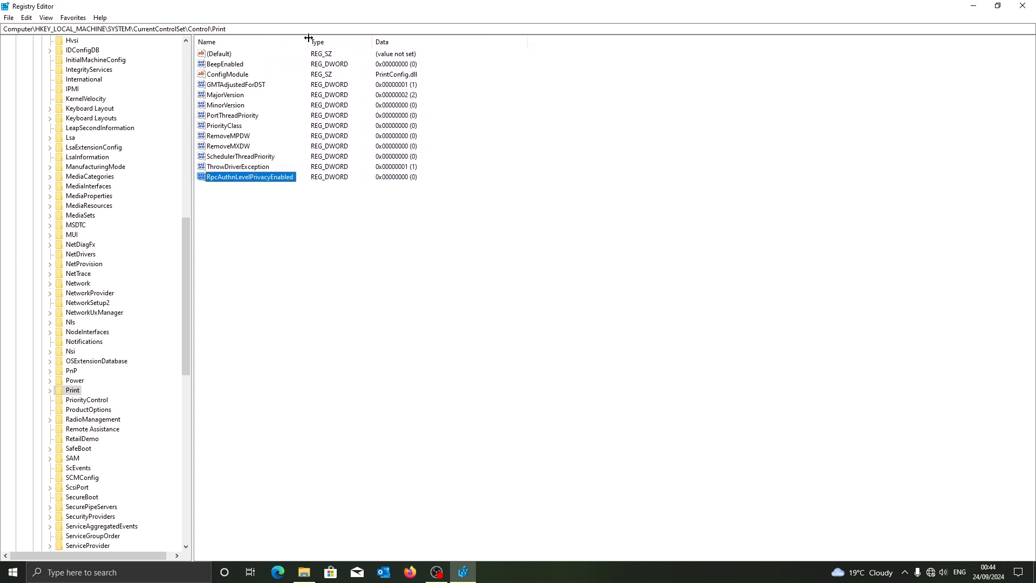
double_click(271, 180)
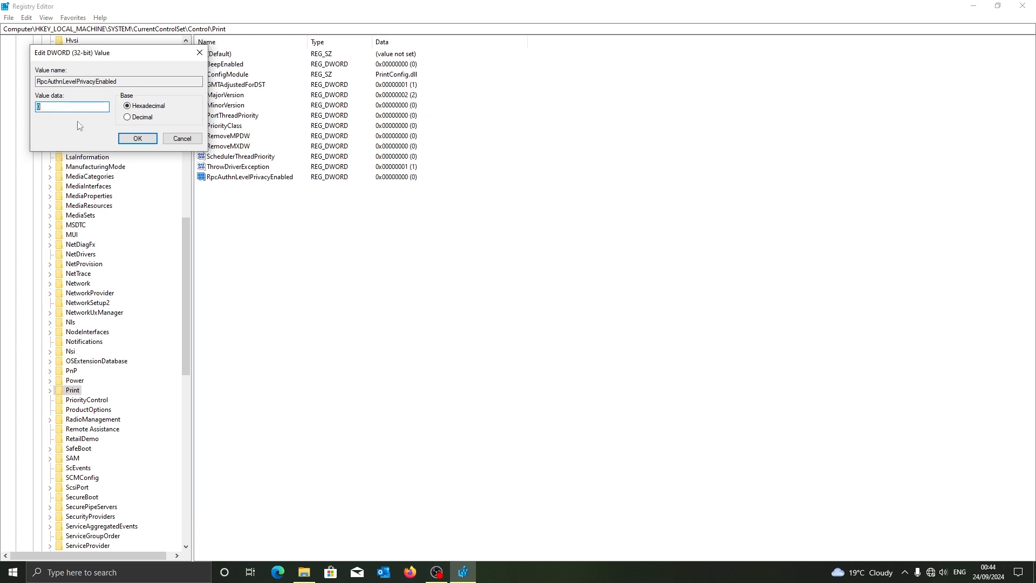
click(132, 139)
click(282, 235)
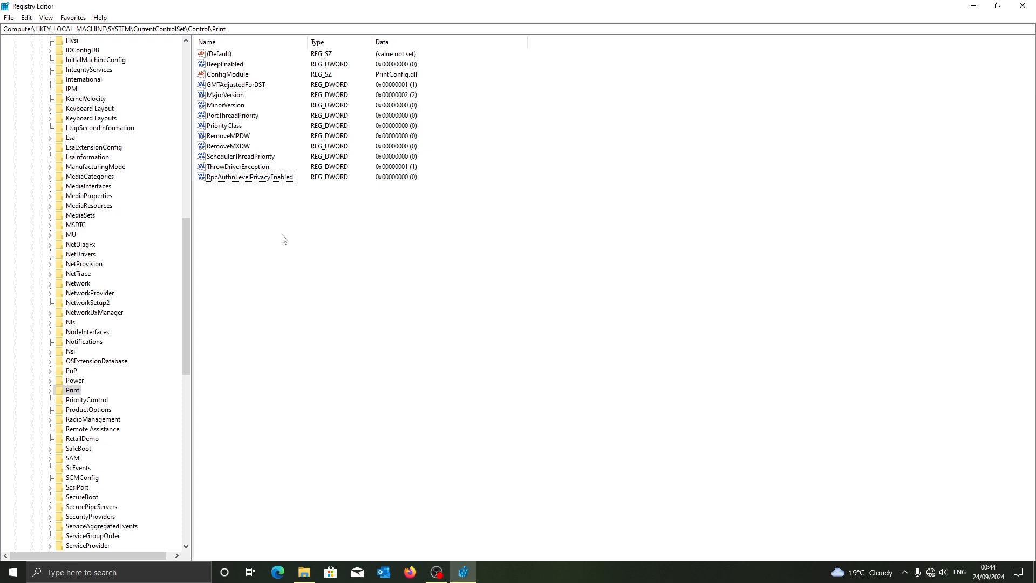
click(1022, 6)
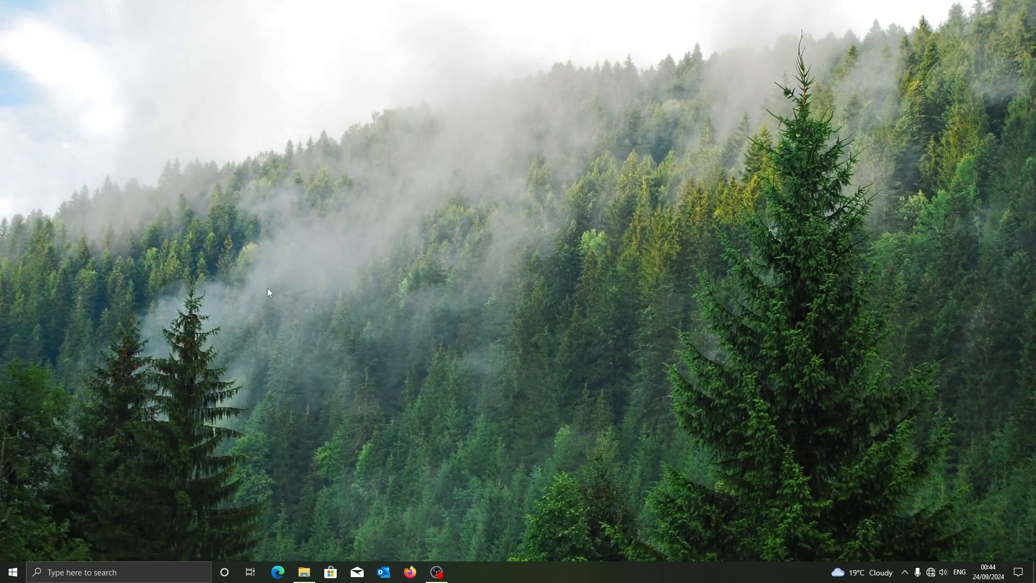
Search the system for Services, open it and maximize its window
key(super)
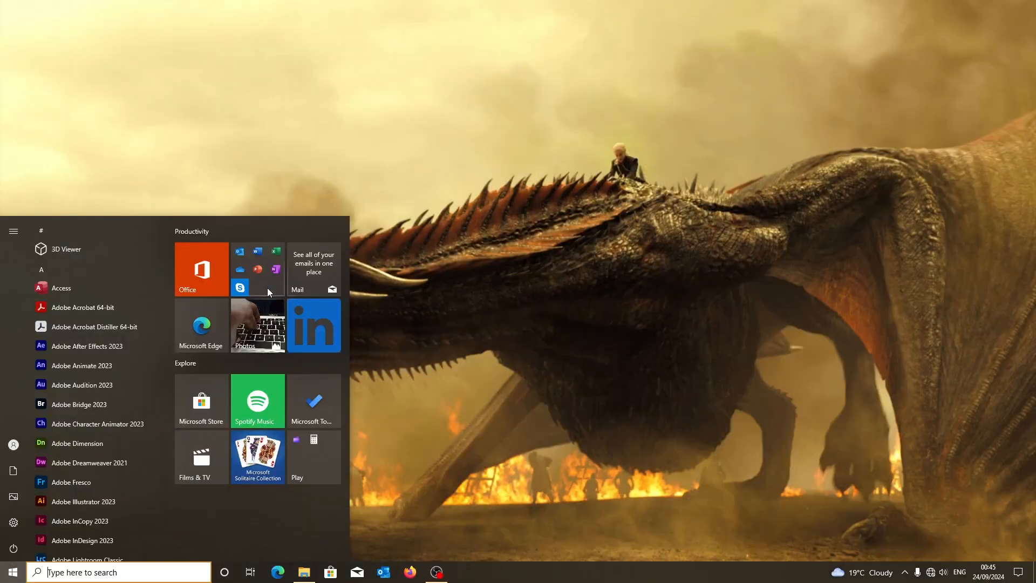
text(ser)
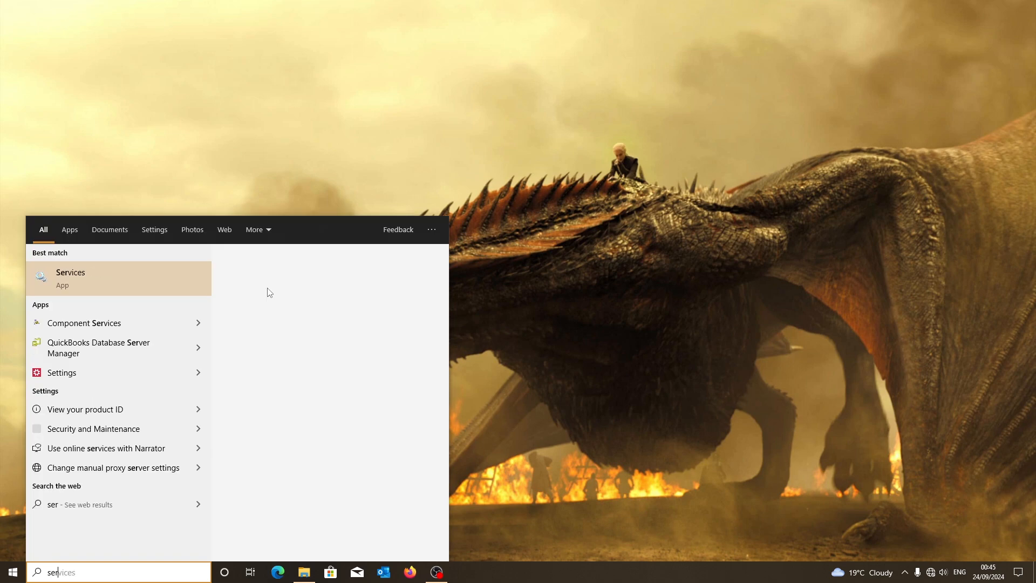
text(v)
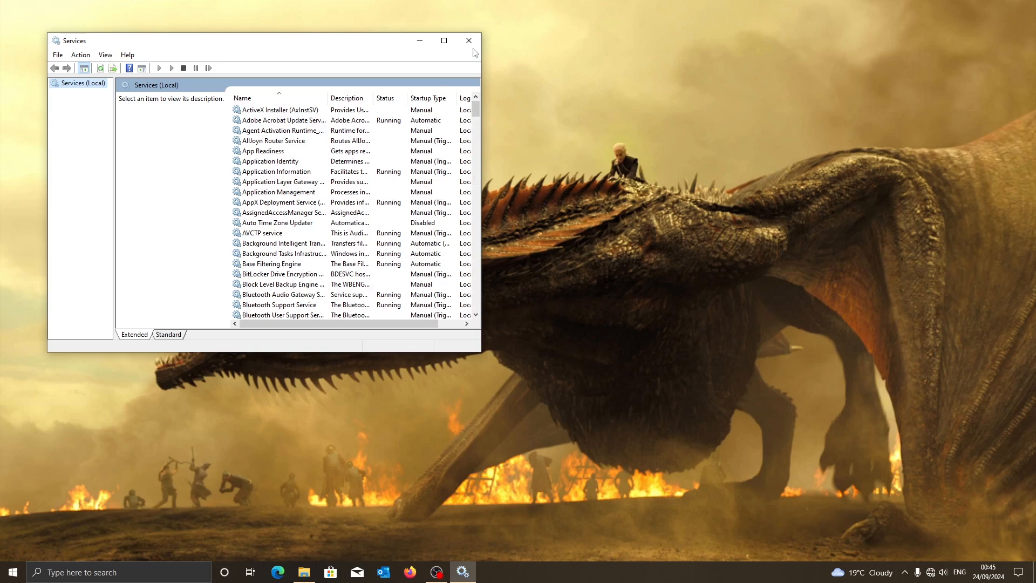
click(444, 40)
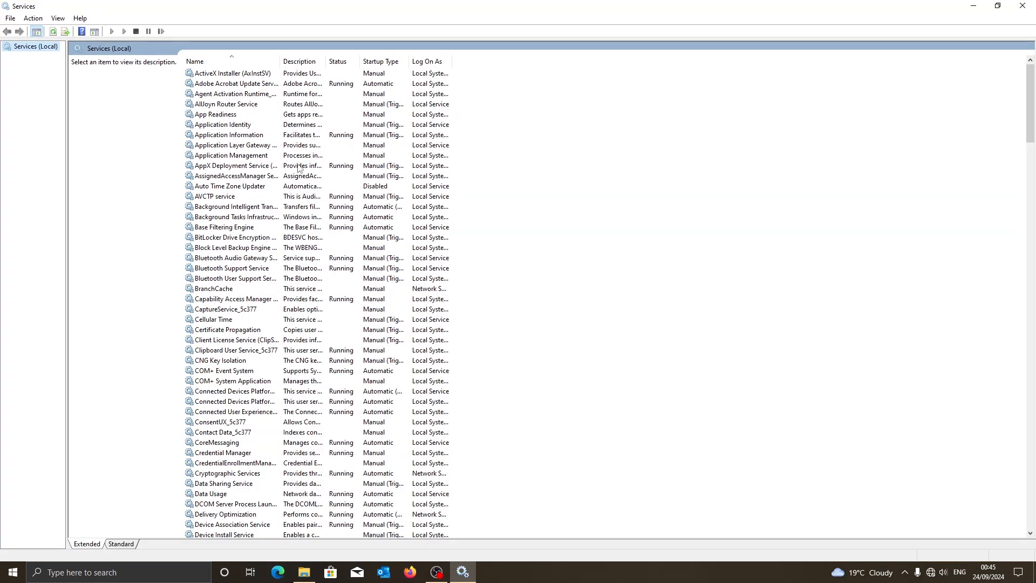
Restart the Print Spooler service and close the Services window
click(202, 217)
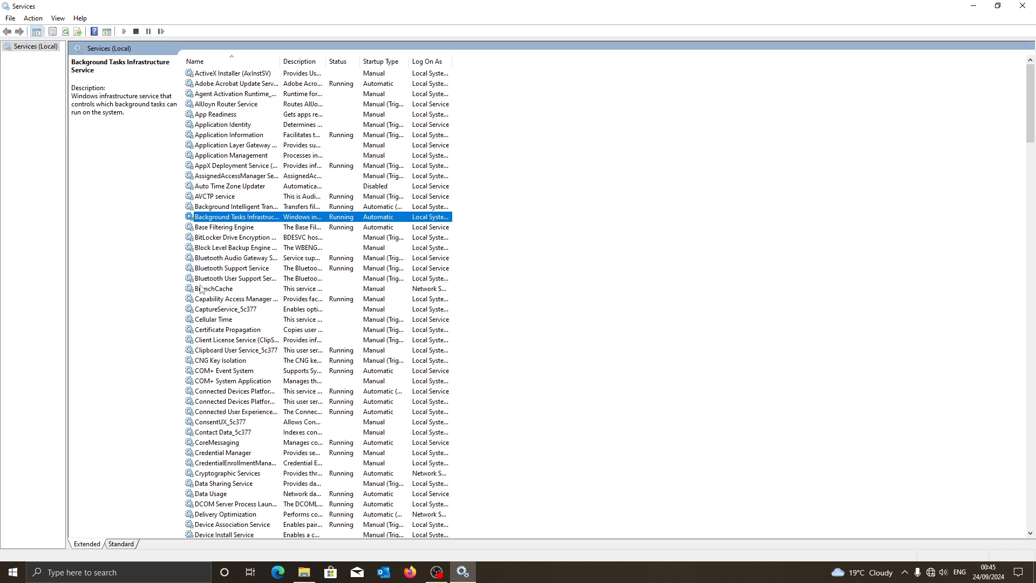
key(p)
key(Down)
key(Down)
key(Down)
key(Down)
key(Down)
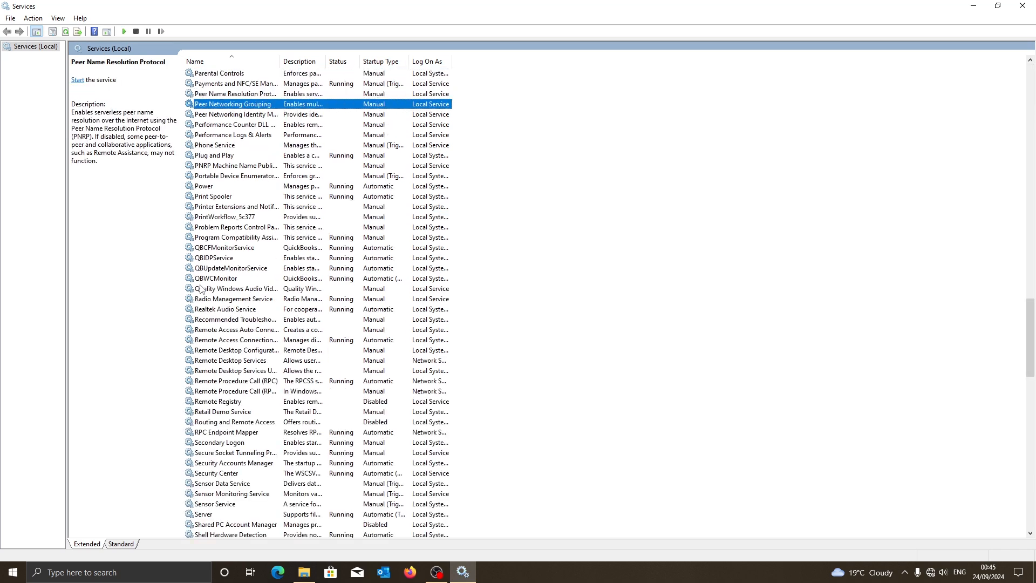
key(Down)
key(Down)
key(Down)
key(Down)
key(Down)
key(Down)
key(Down)
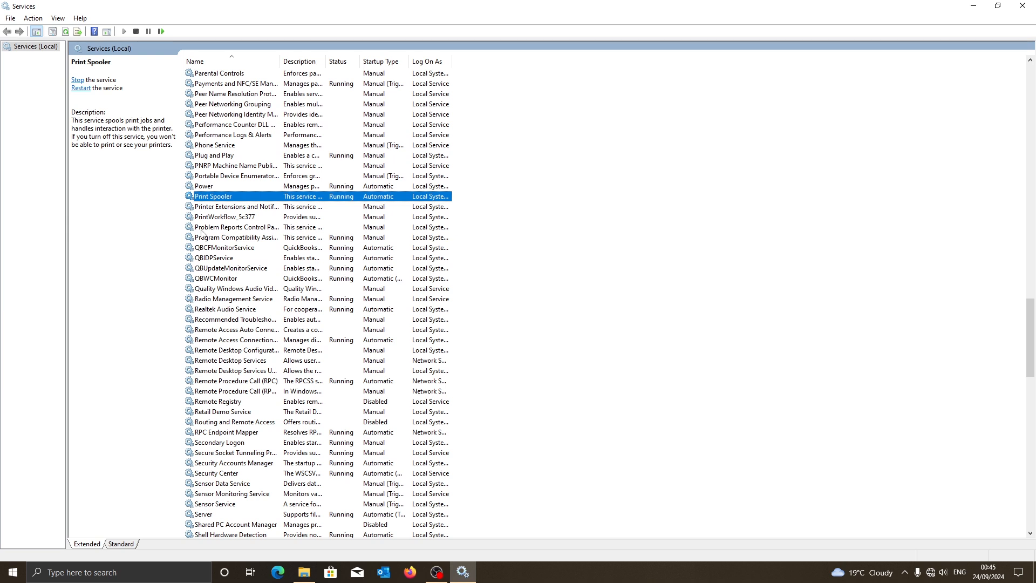
right_click(207, 197)
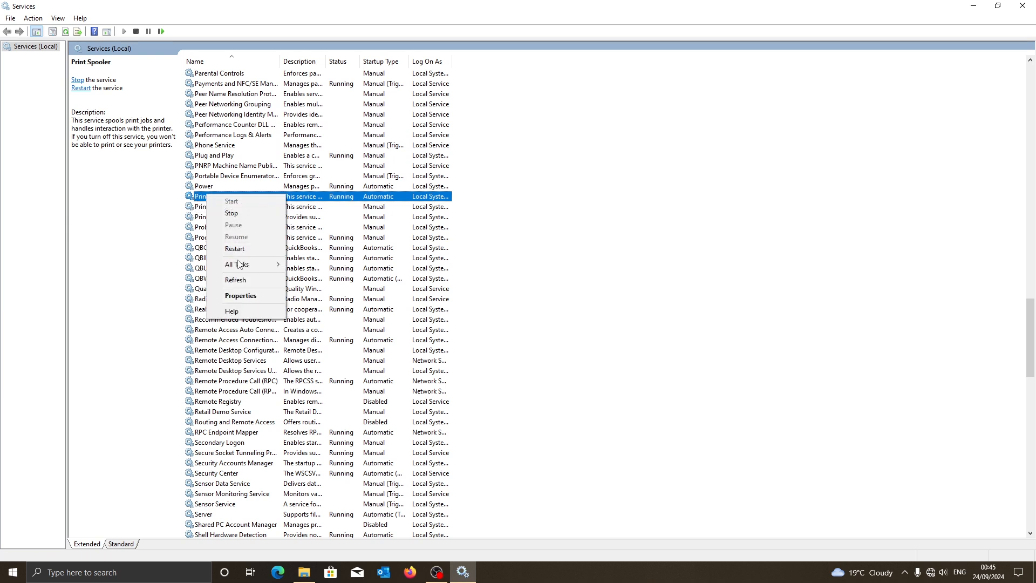
mouse_move(240, 268)
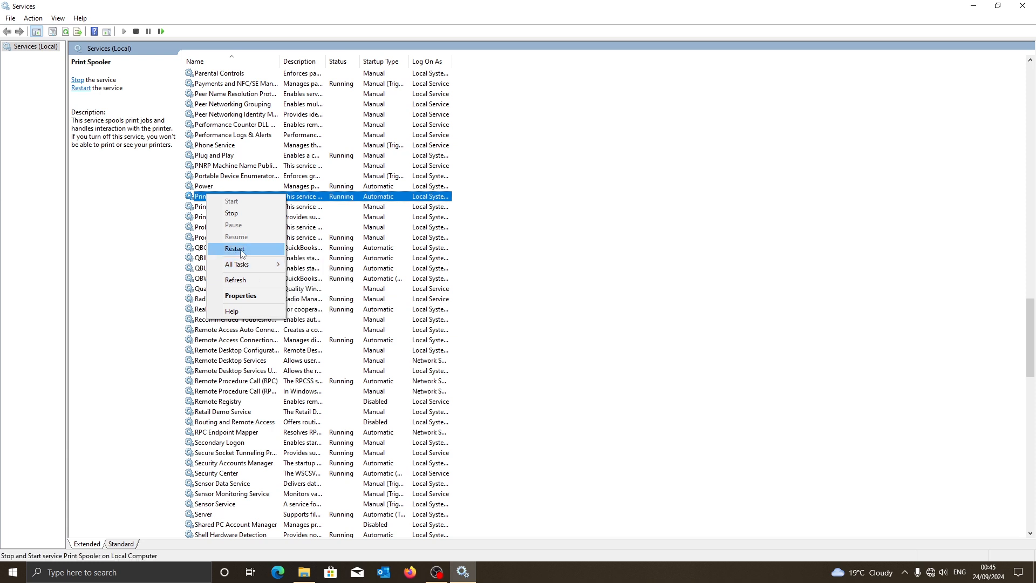
click(239, 252)
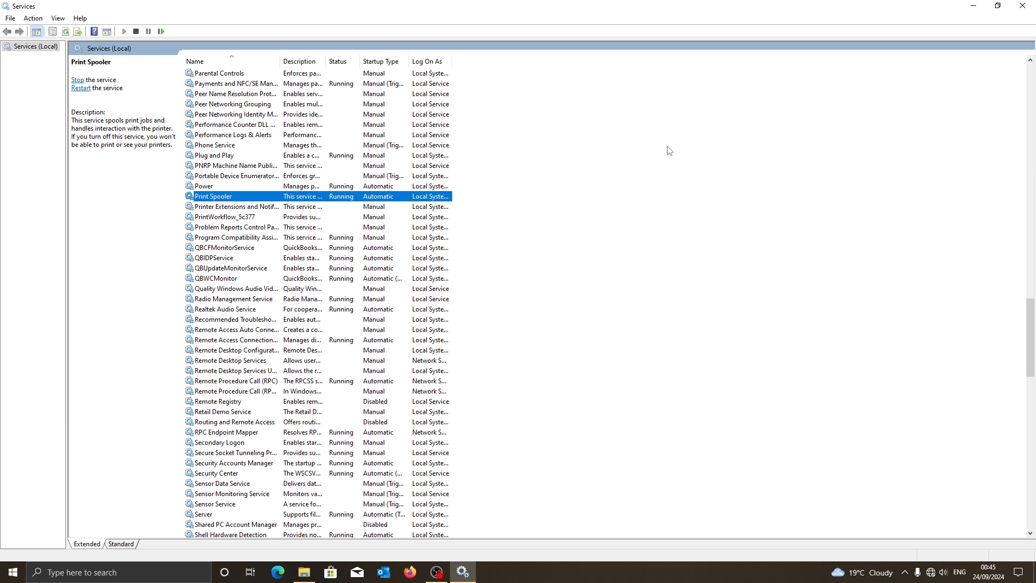
click(1023, 6)
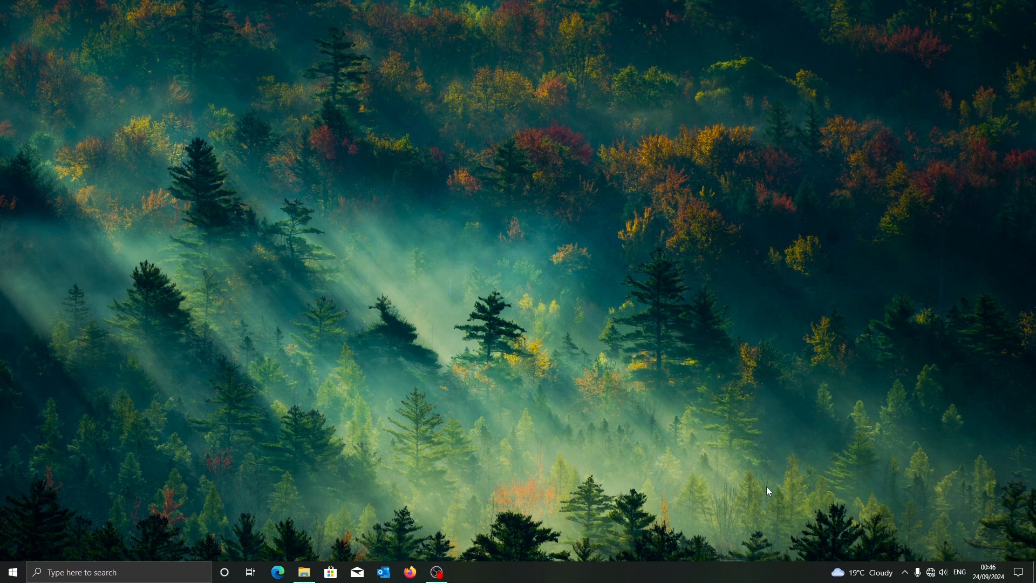
click(904, 572)
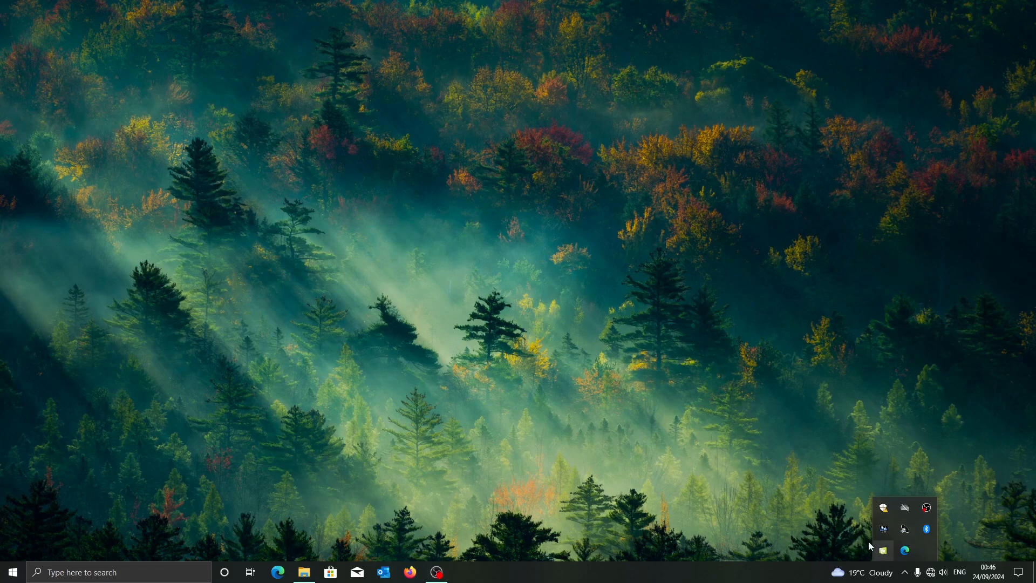
click(746, 441)
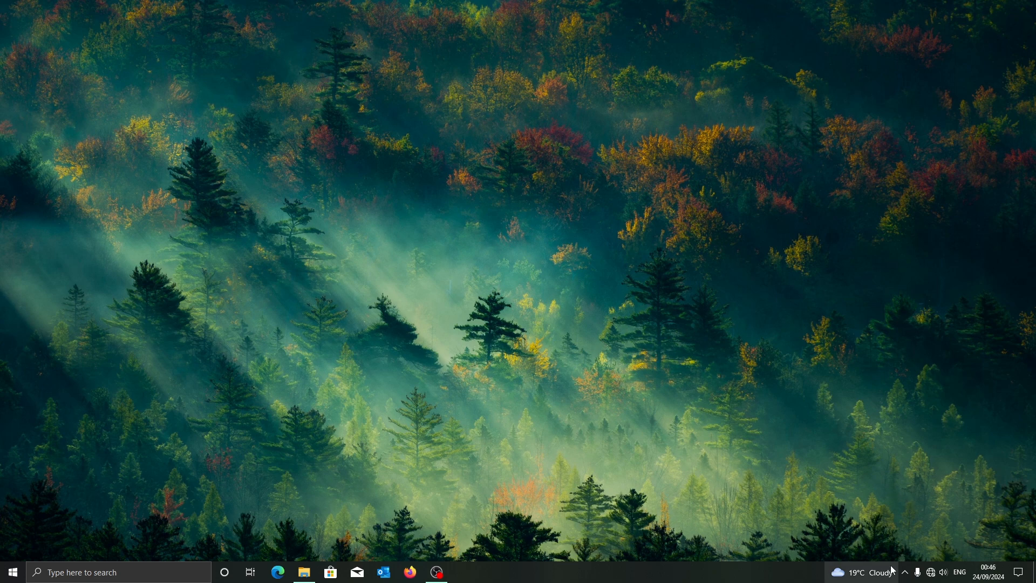
click(904, 572)
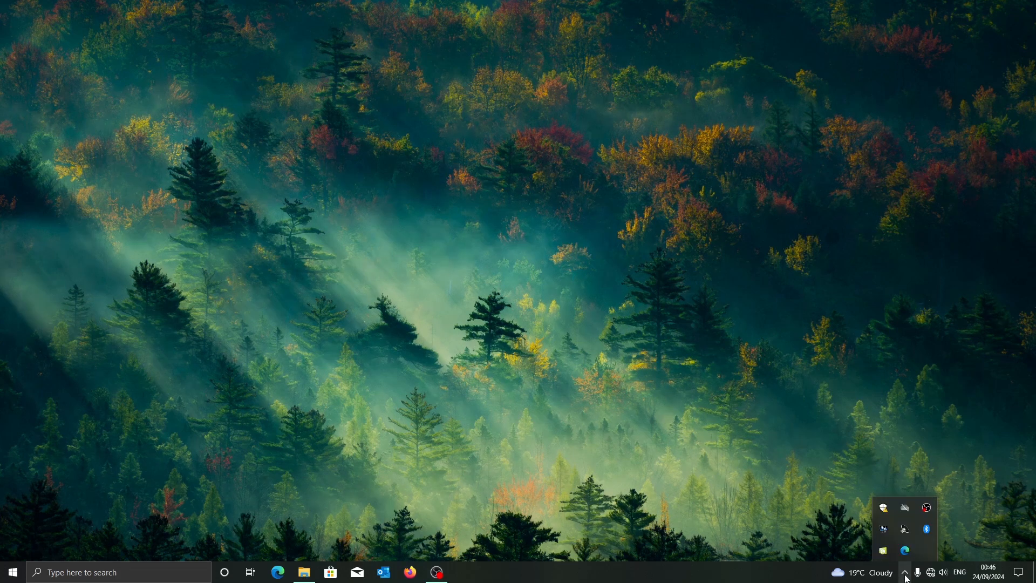
right_click(925, 511)
click(961, 449)
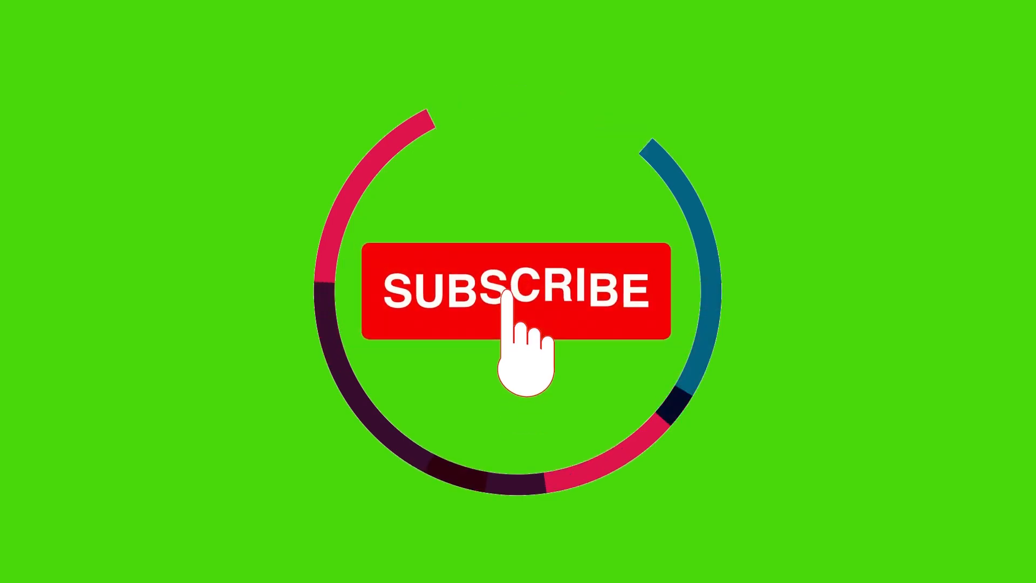